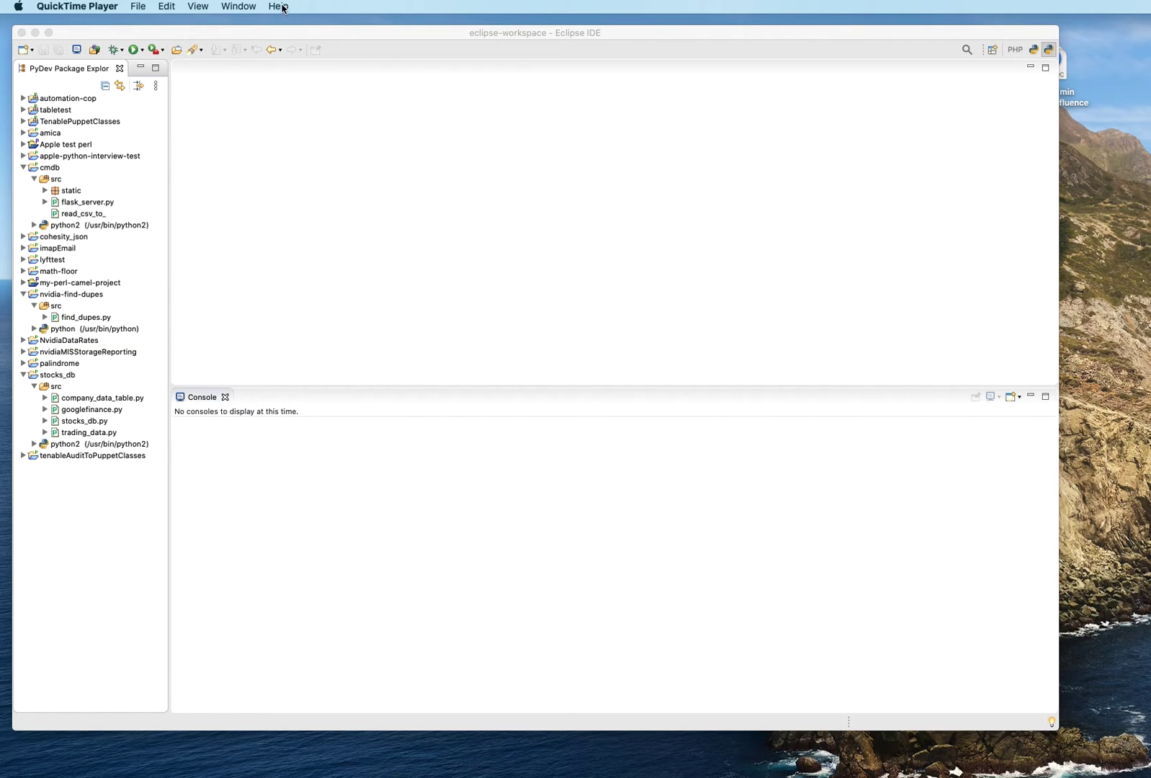
click(250, 37)
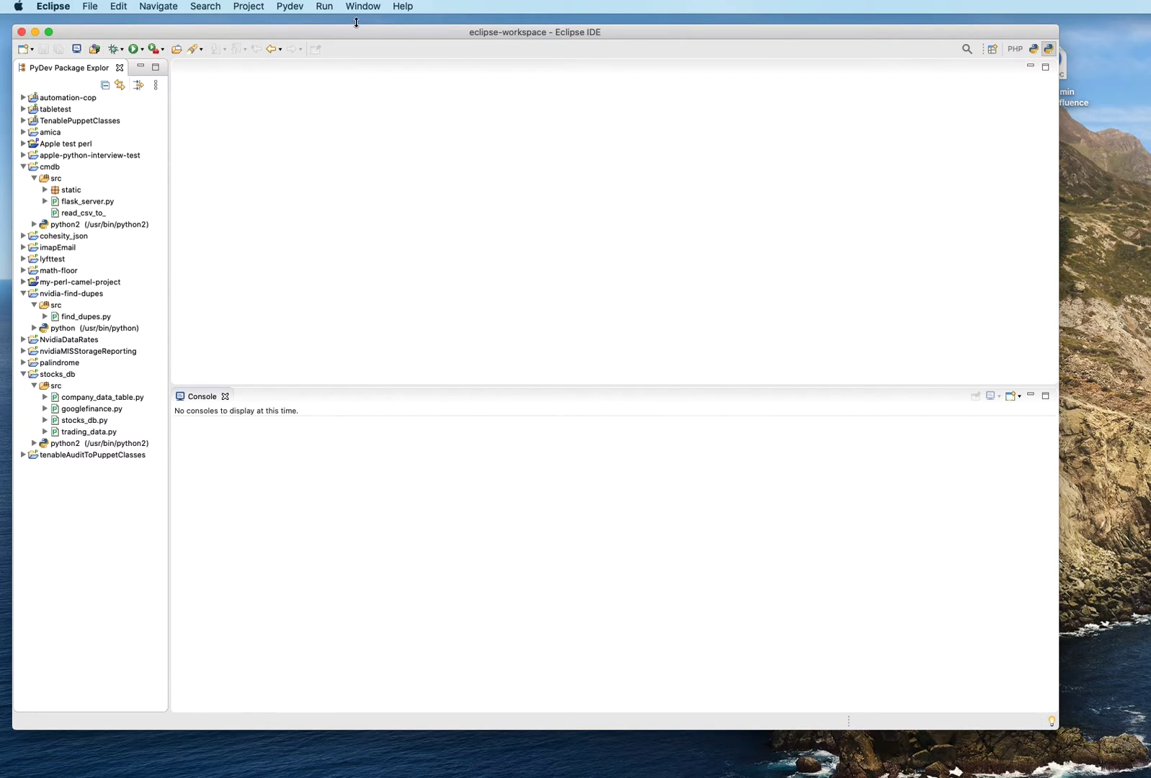
click(406, 7)
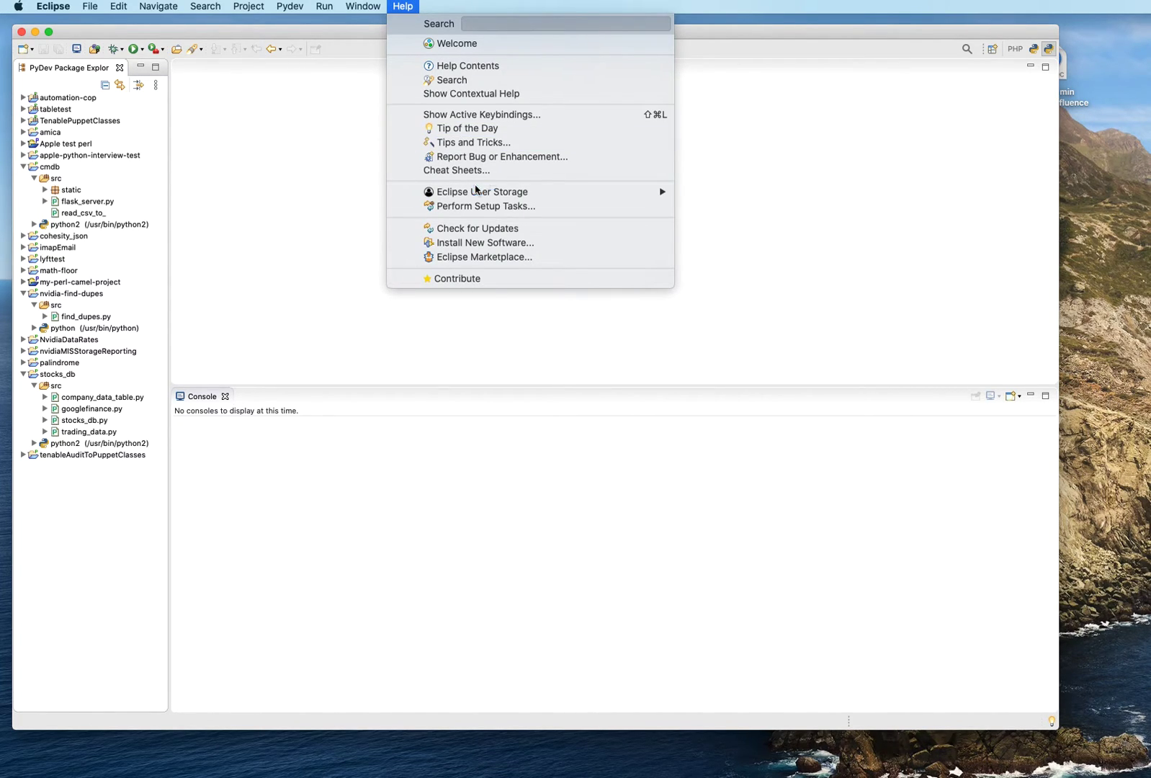
click(477, 242)
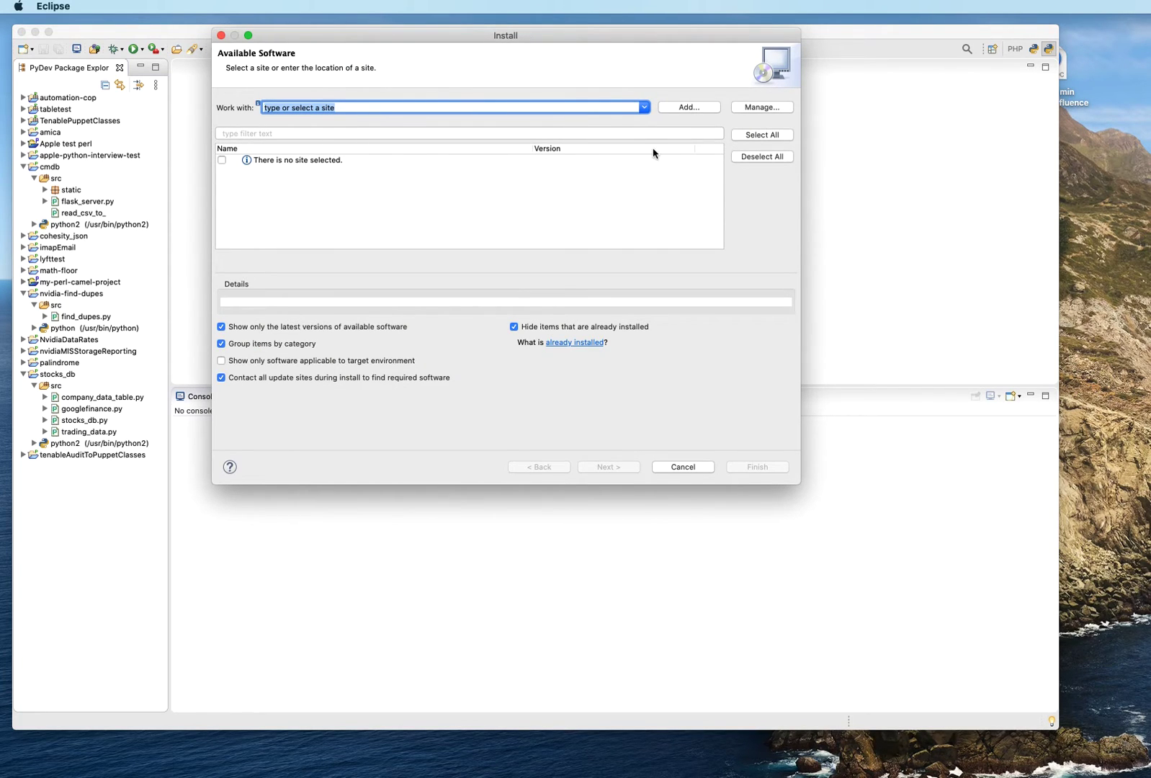
click(686, 109)
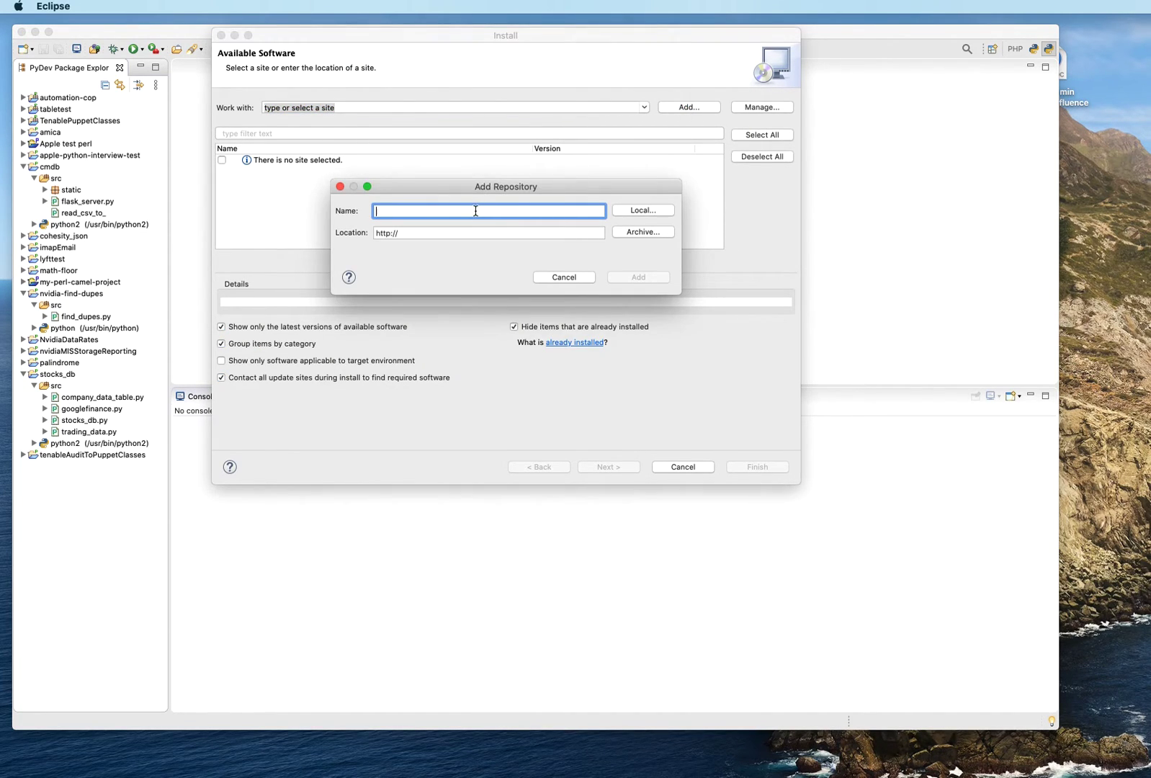
text(EPIC Perl)
click(460, 233)
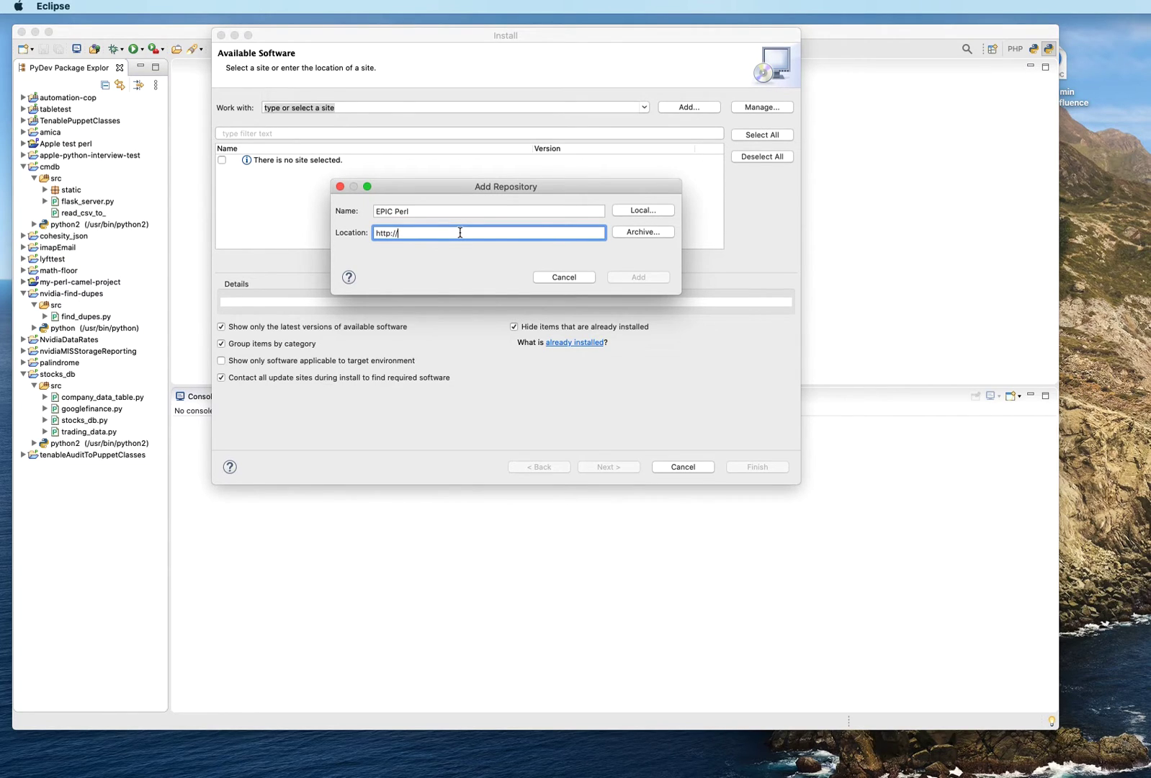
text(epi)
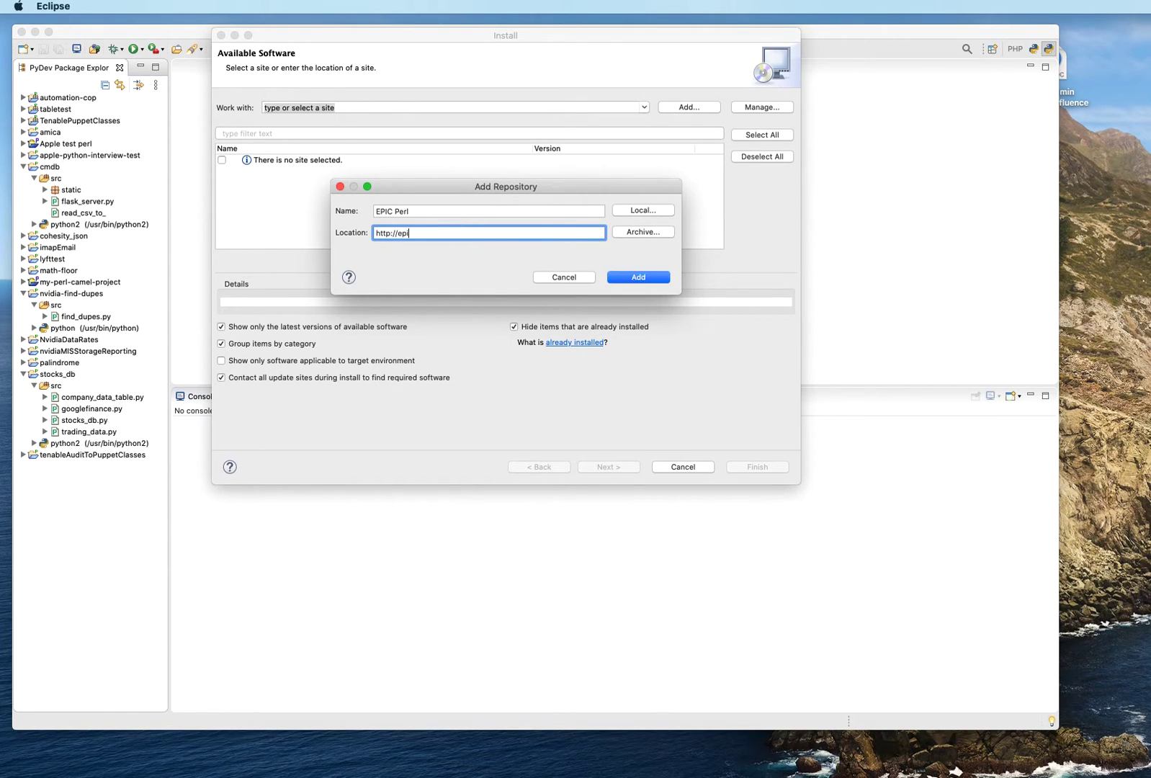
text(p)
text(-ide.org/update)
click(626, 279)
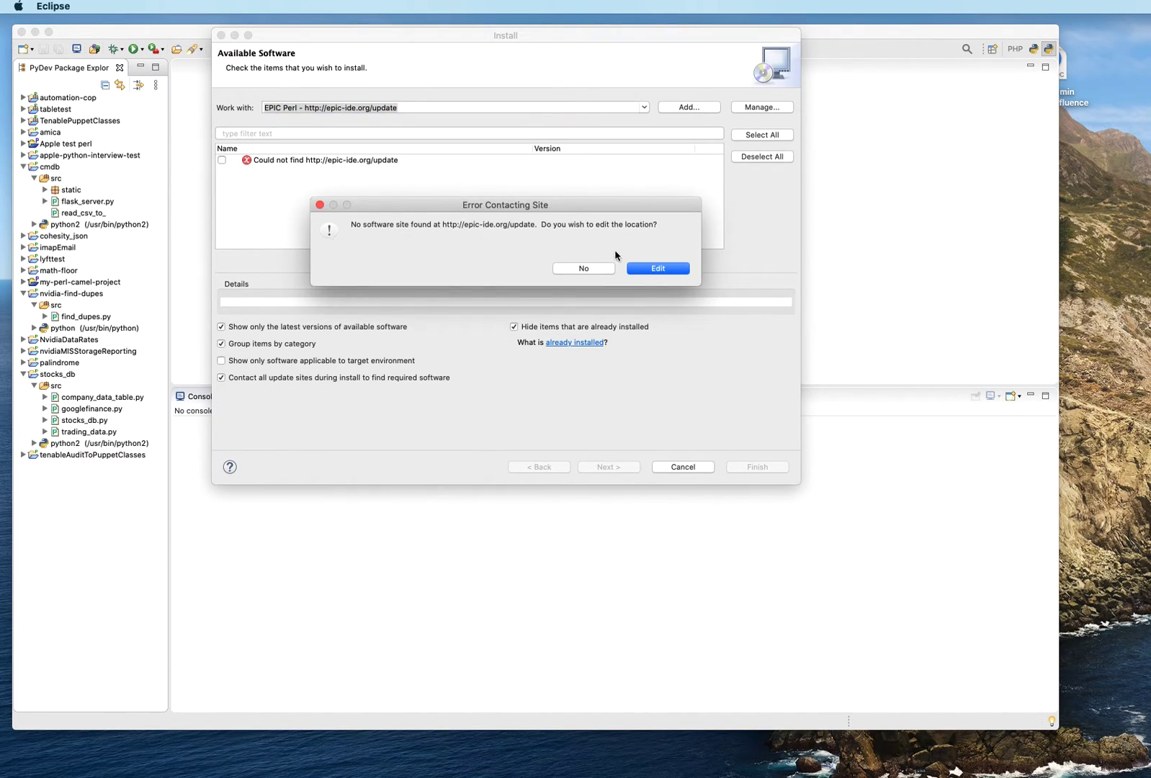
click(650, 267)
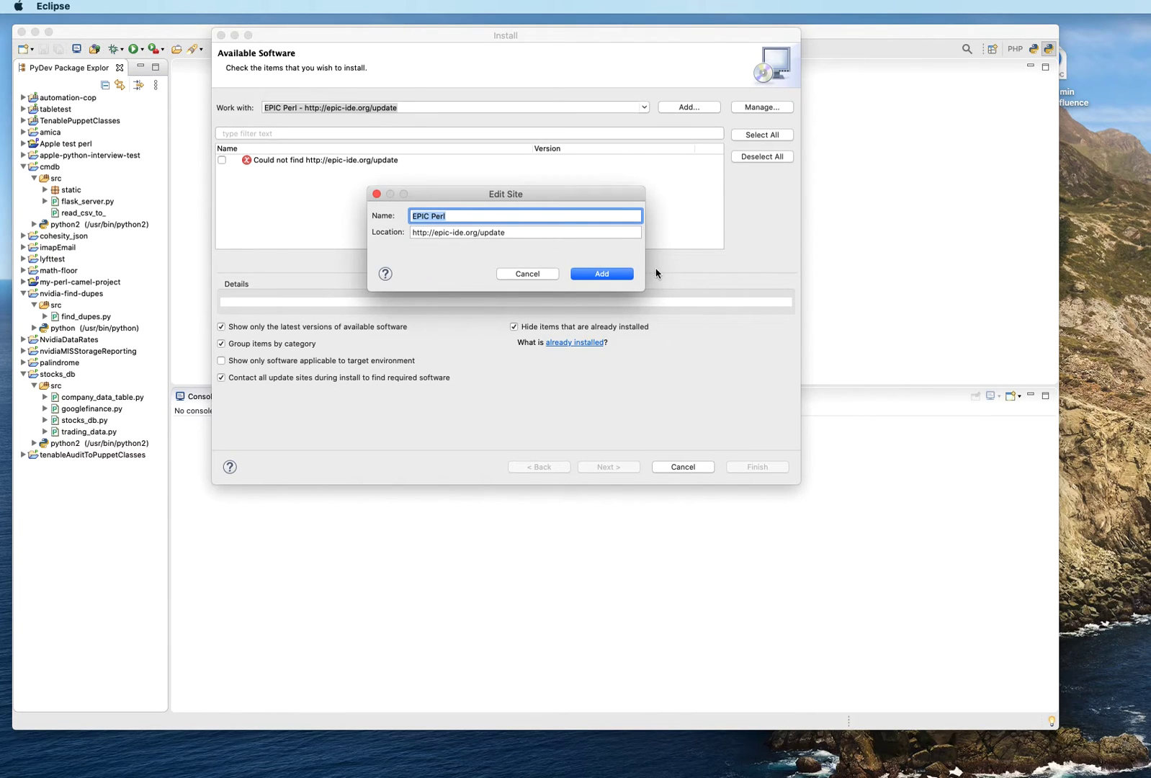
click(603, 274)
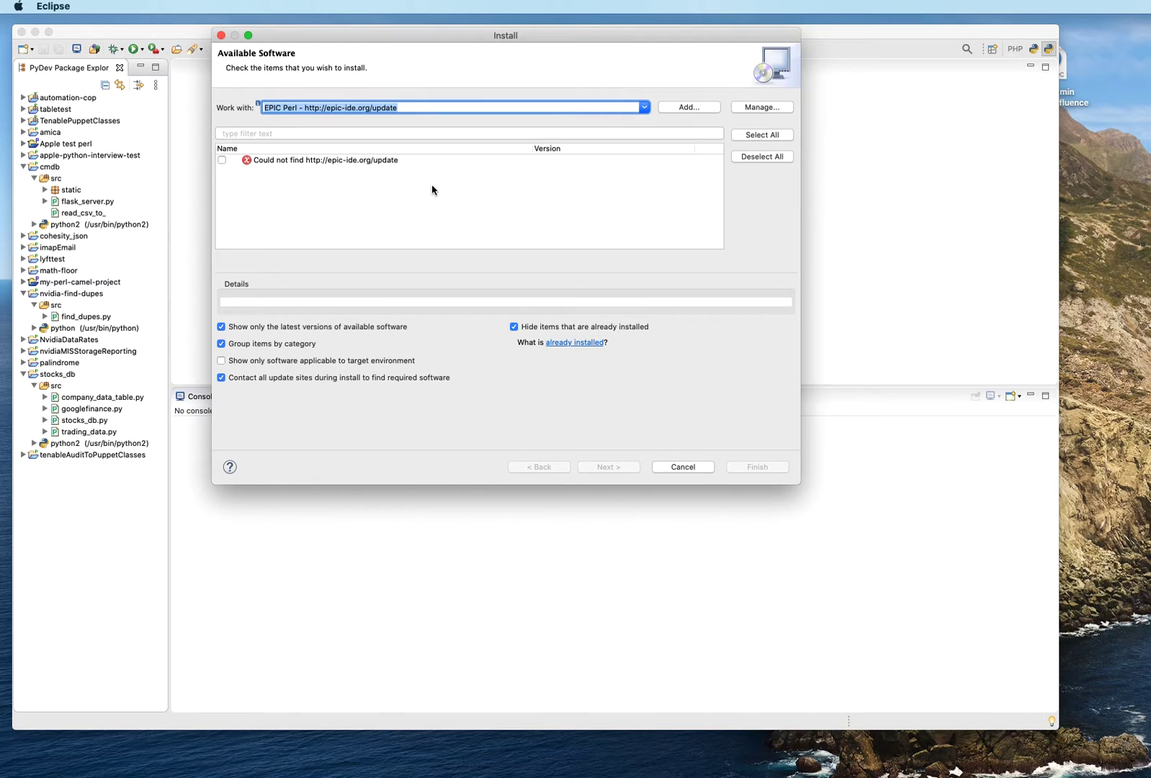
click(440, 107)
text(s)
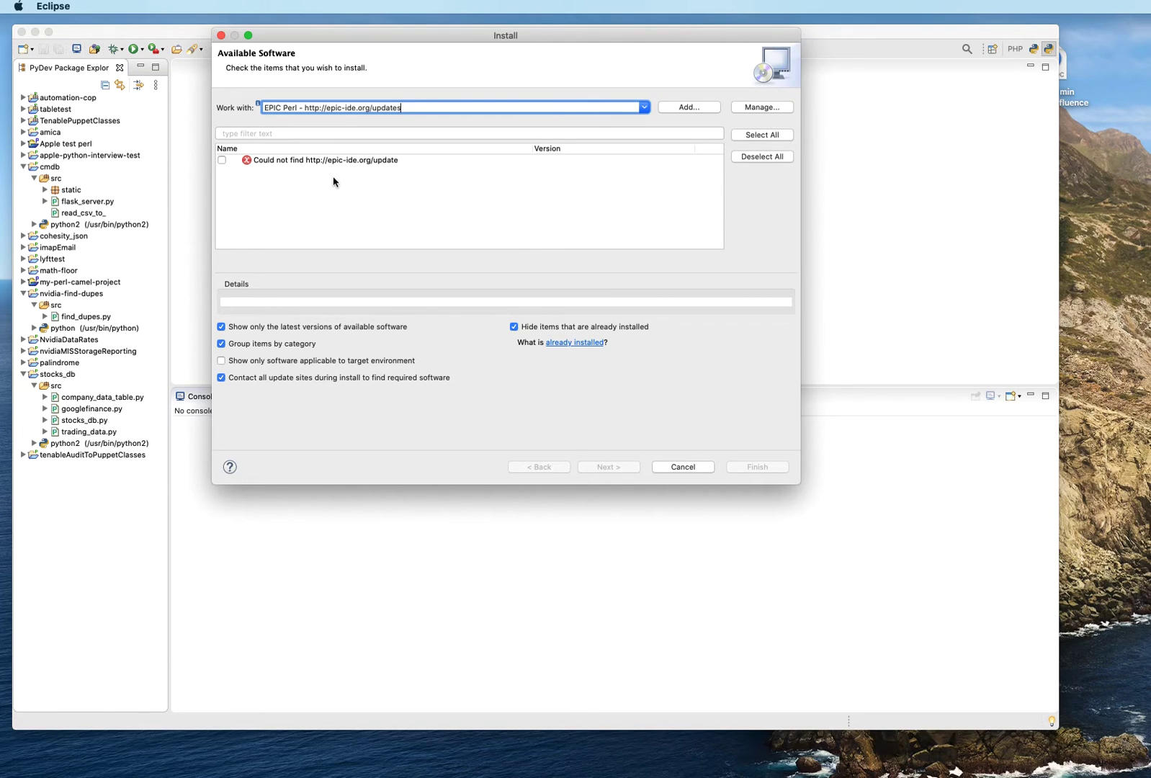
click(323, 161)
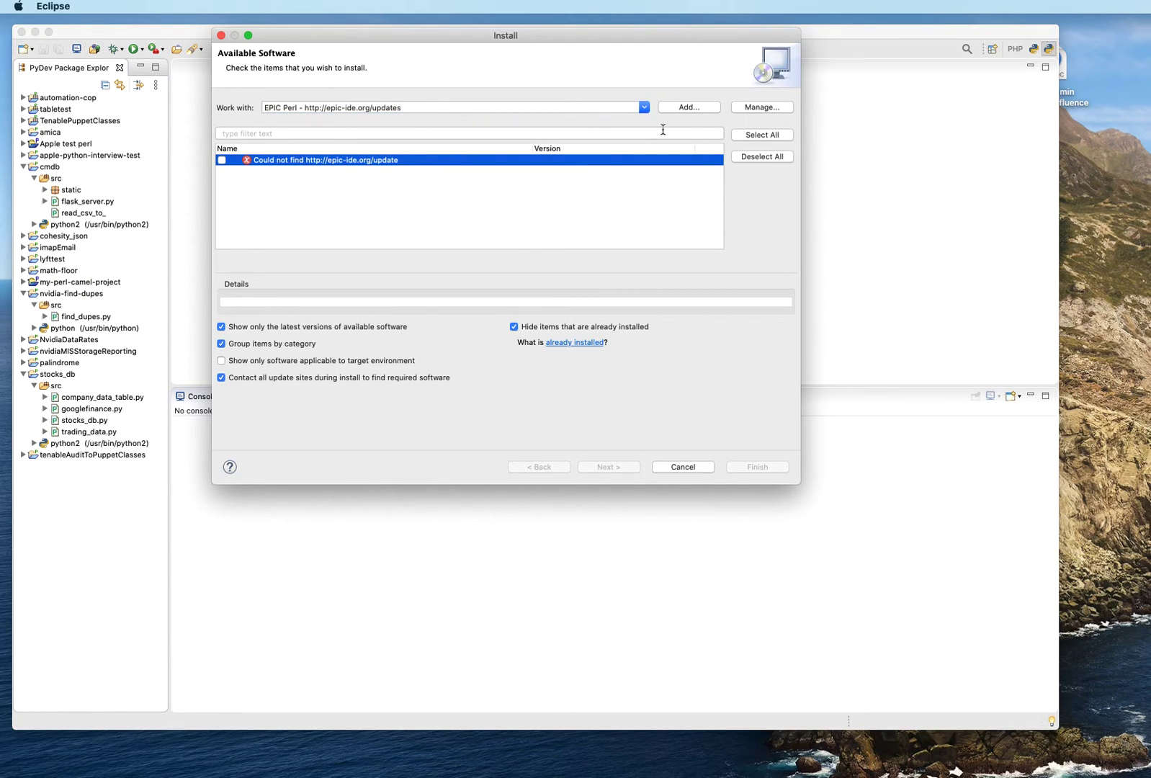
click(688, 107)
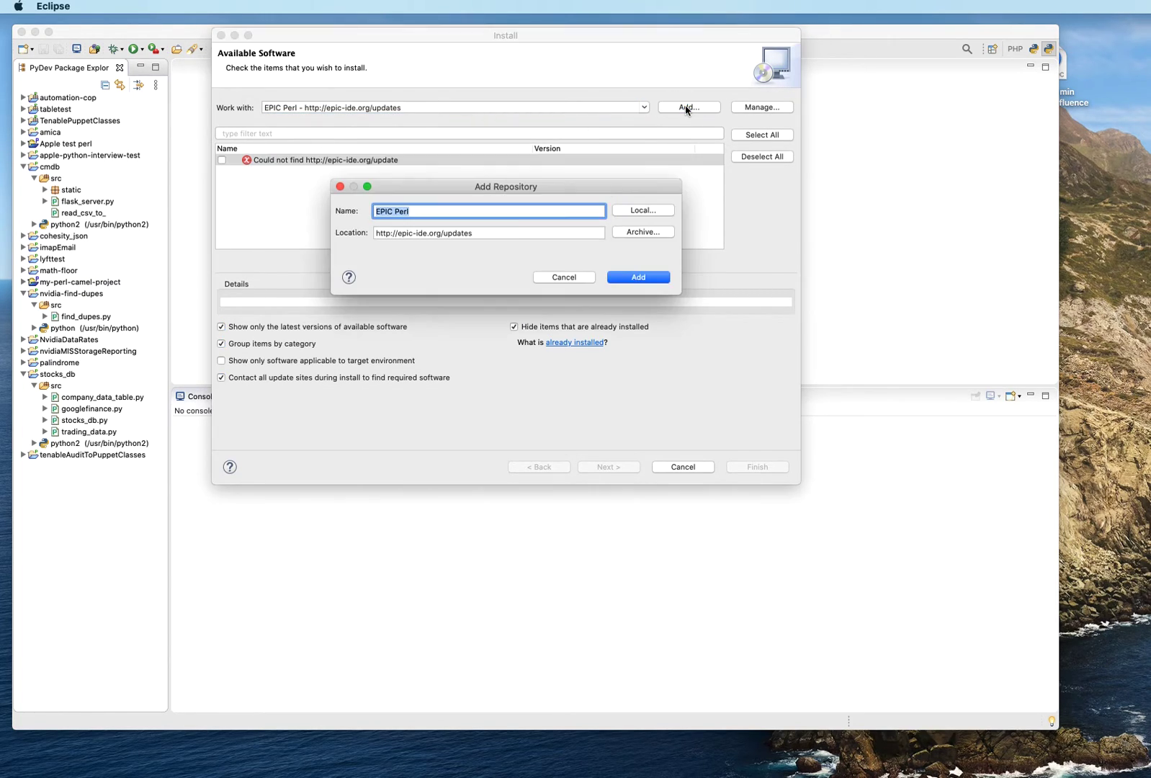
click(506, 237)
click(643, 280)
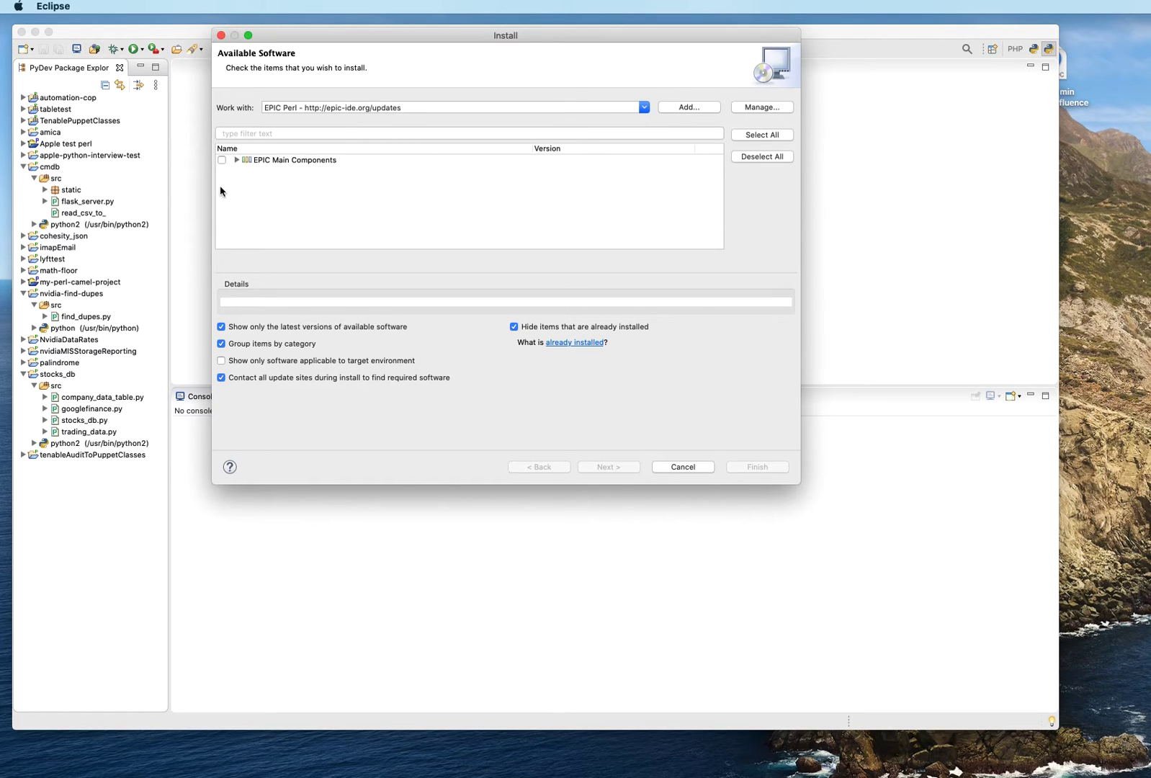
Select and expand EPIC Main Components to examine its installable items, and close the installer without installing.
click(222, 160)
click(237, 160)
click(294, 175)
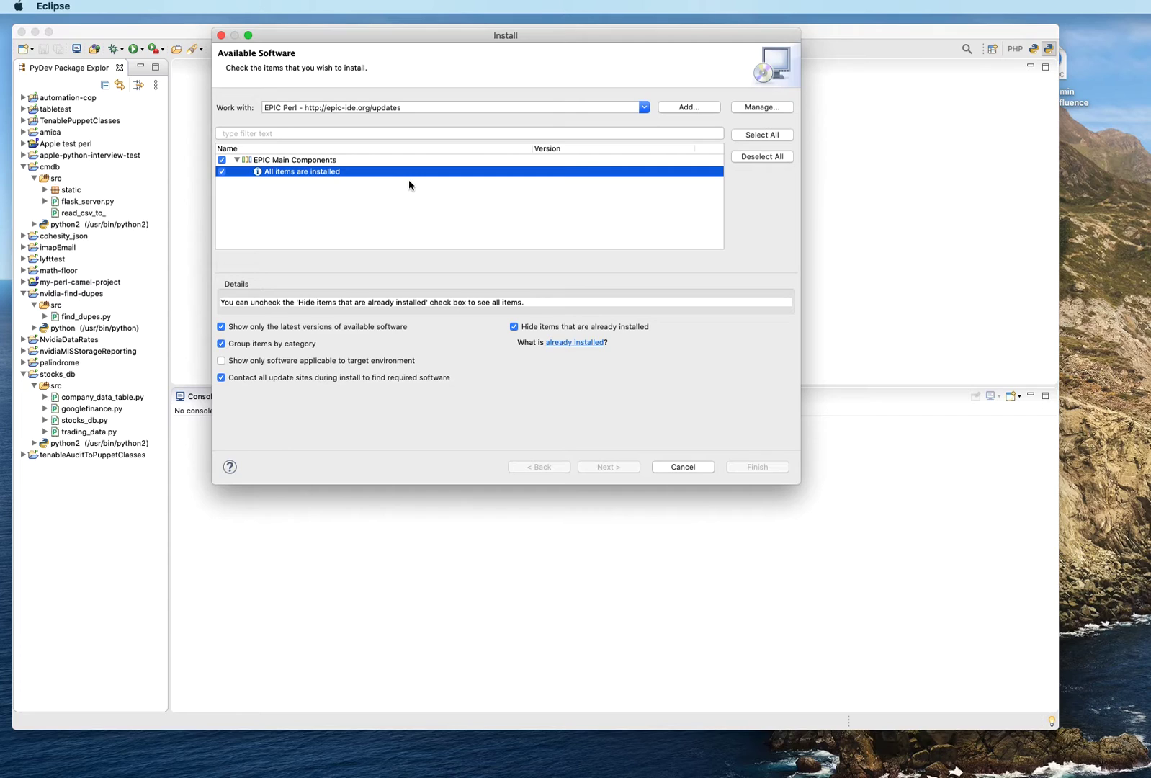
click(287, 160)
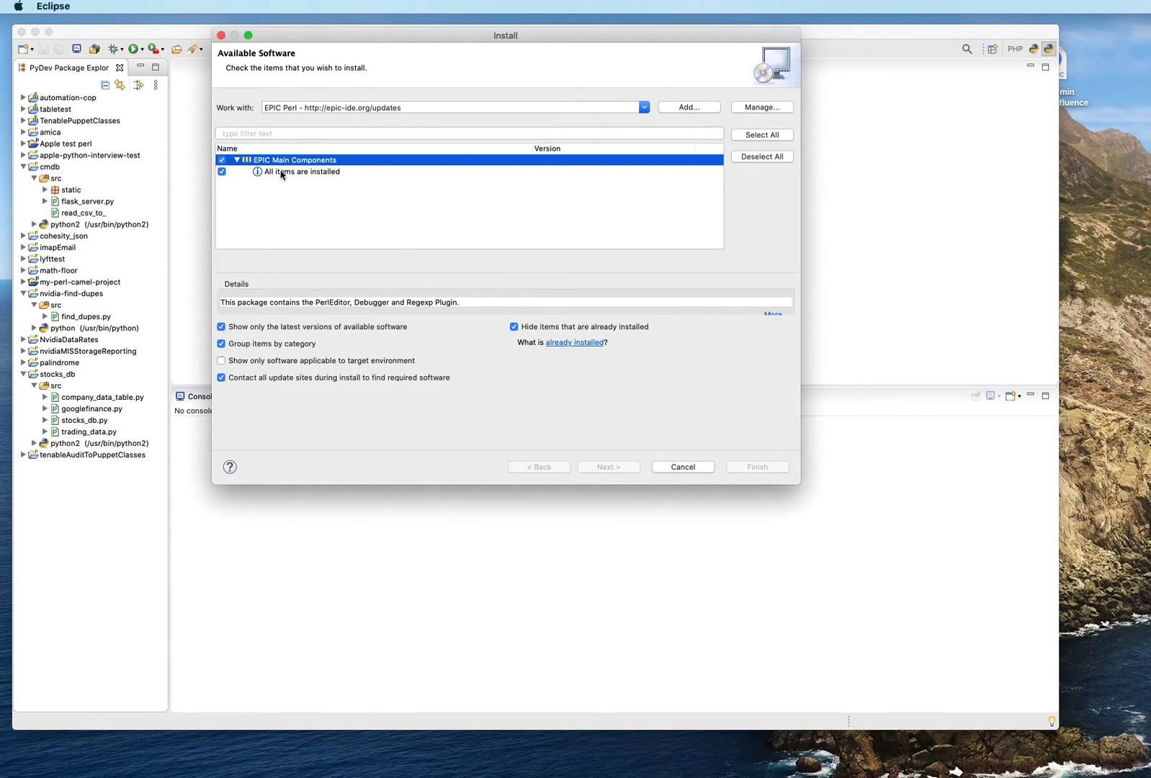
click(281, 173)
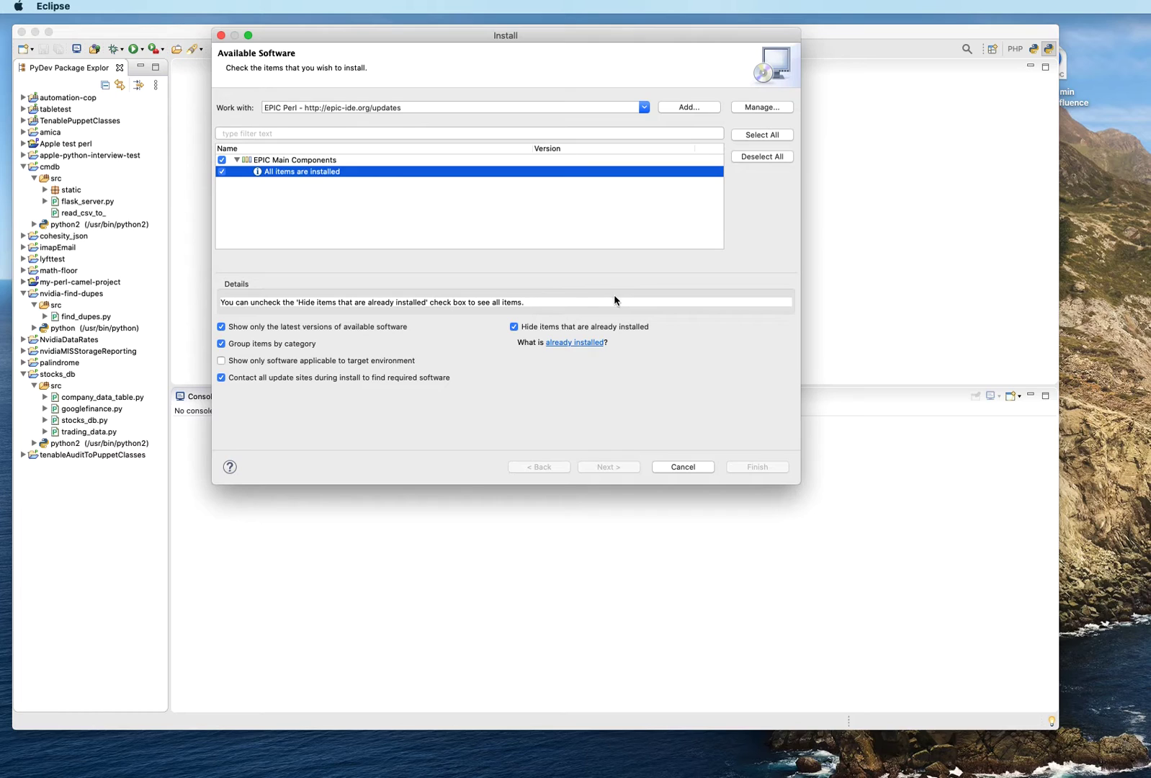
click(683, 467)
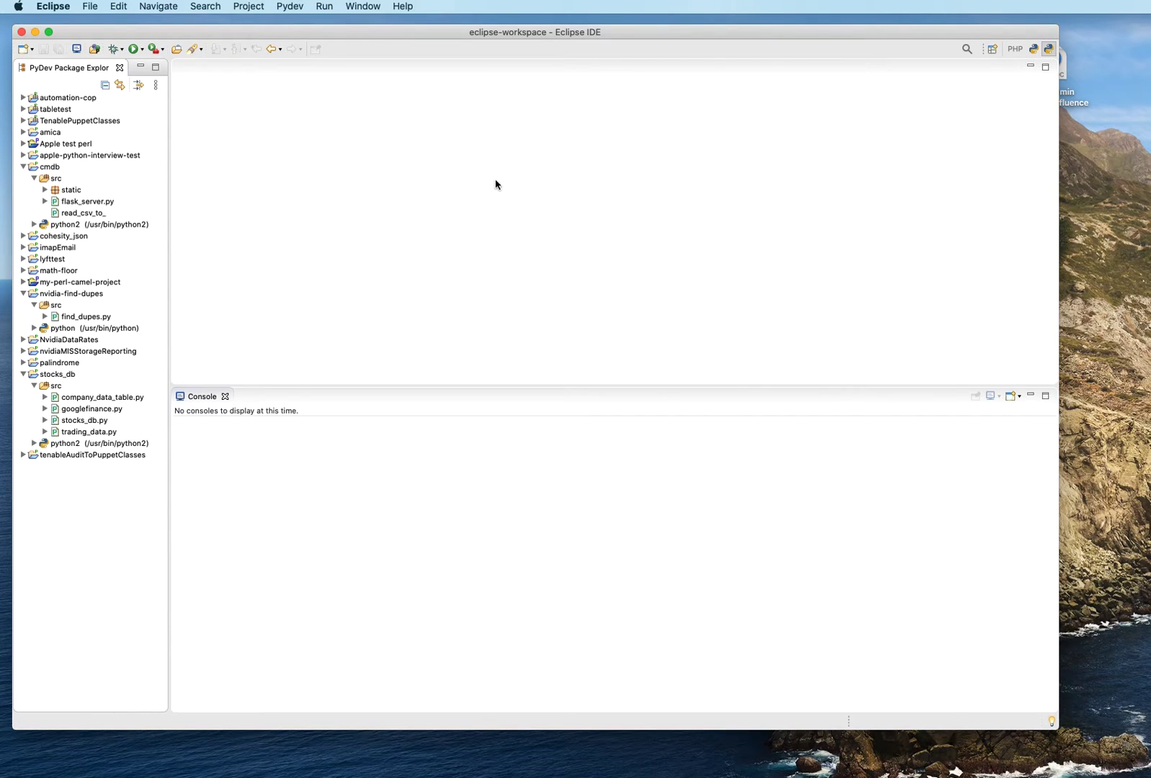
drag(381, 36, 386, 36)
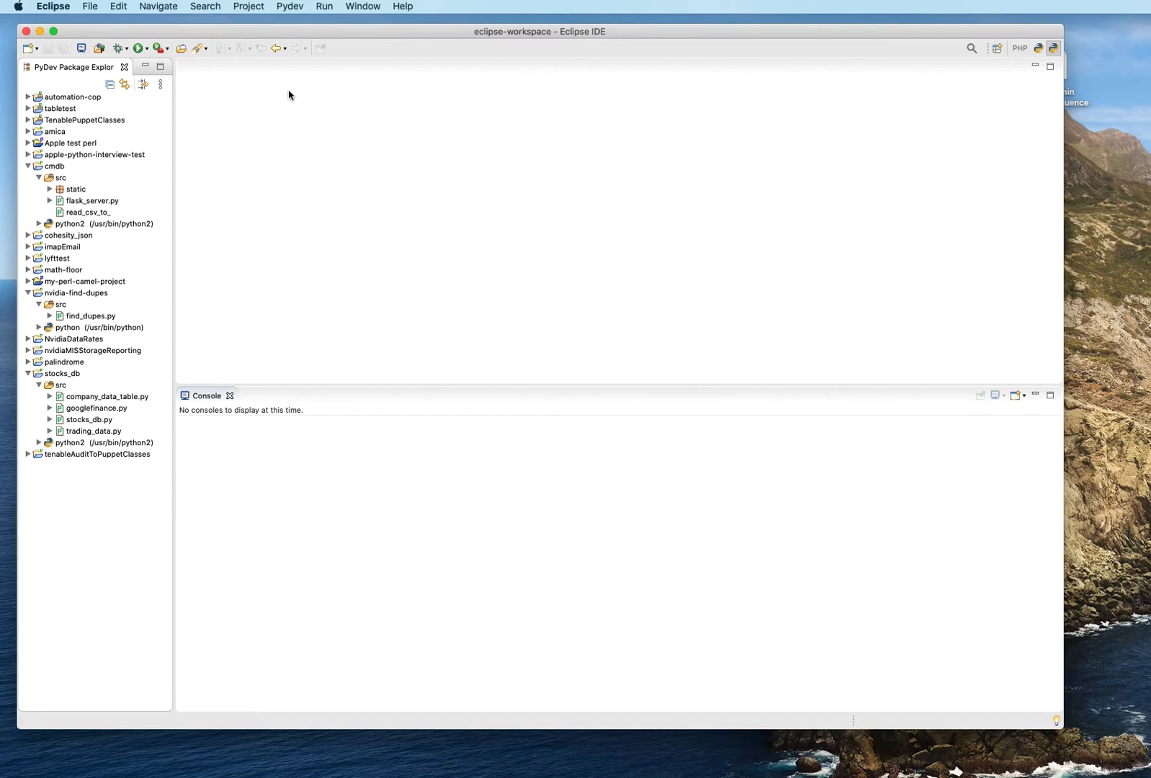
click(126, 35)
Create a new Perl project named EPIC-perl-test in the default workspace location.
click(90, 6)
mouse_move(99, 24)
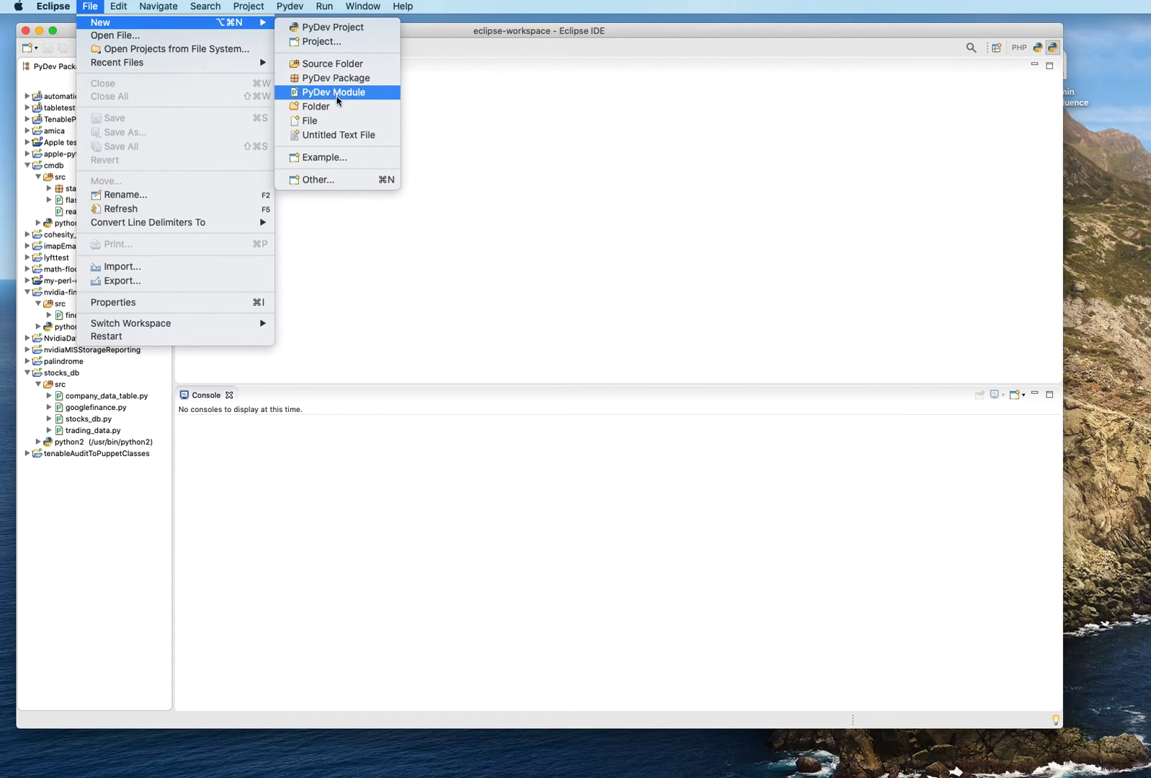
click(322, 42)
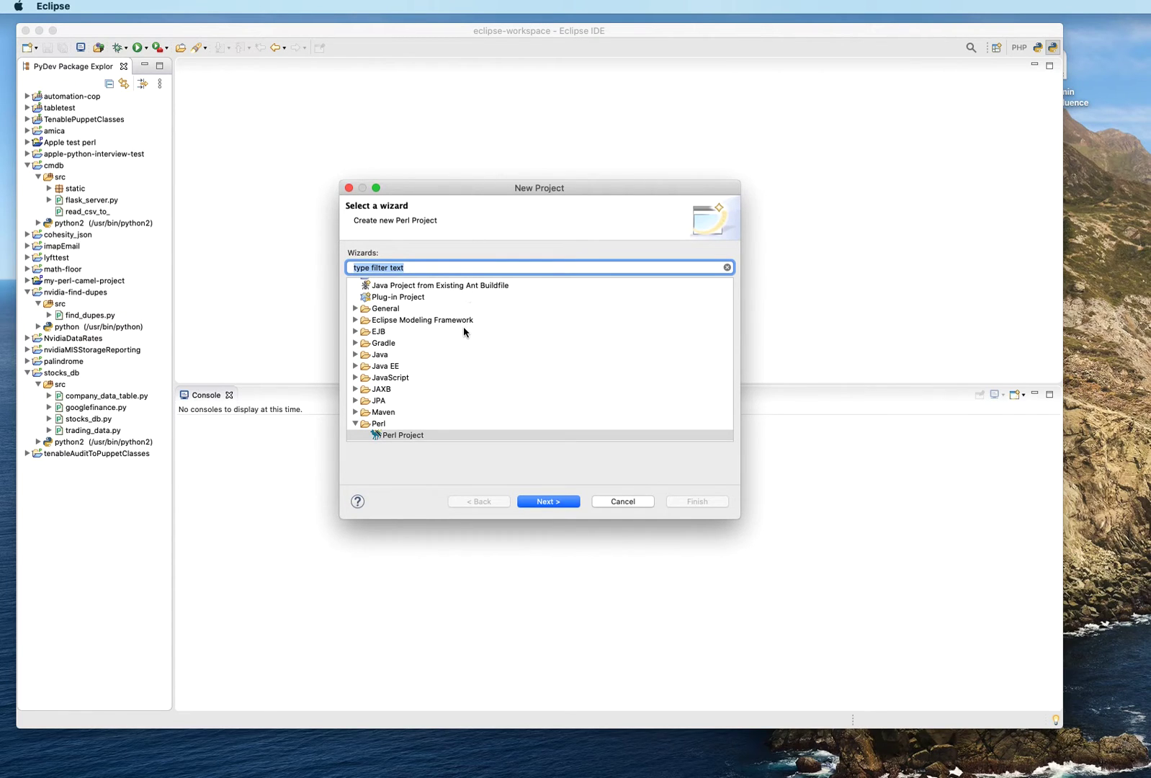
scroll(414, 349, down, 3)
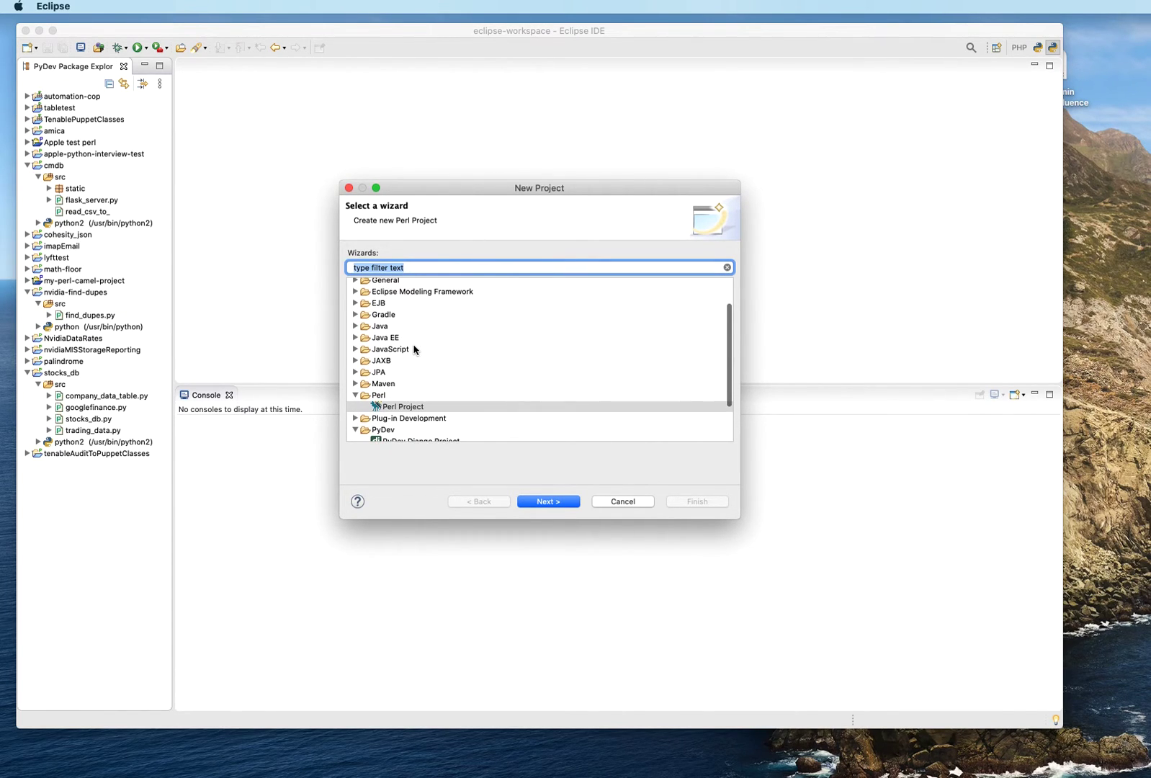
click(368, 396)
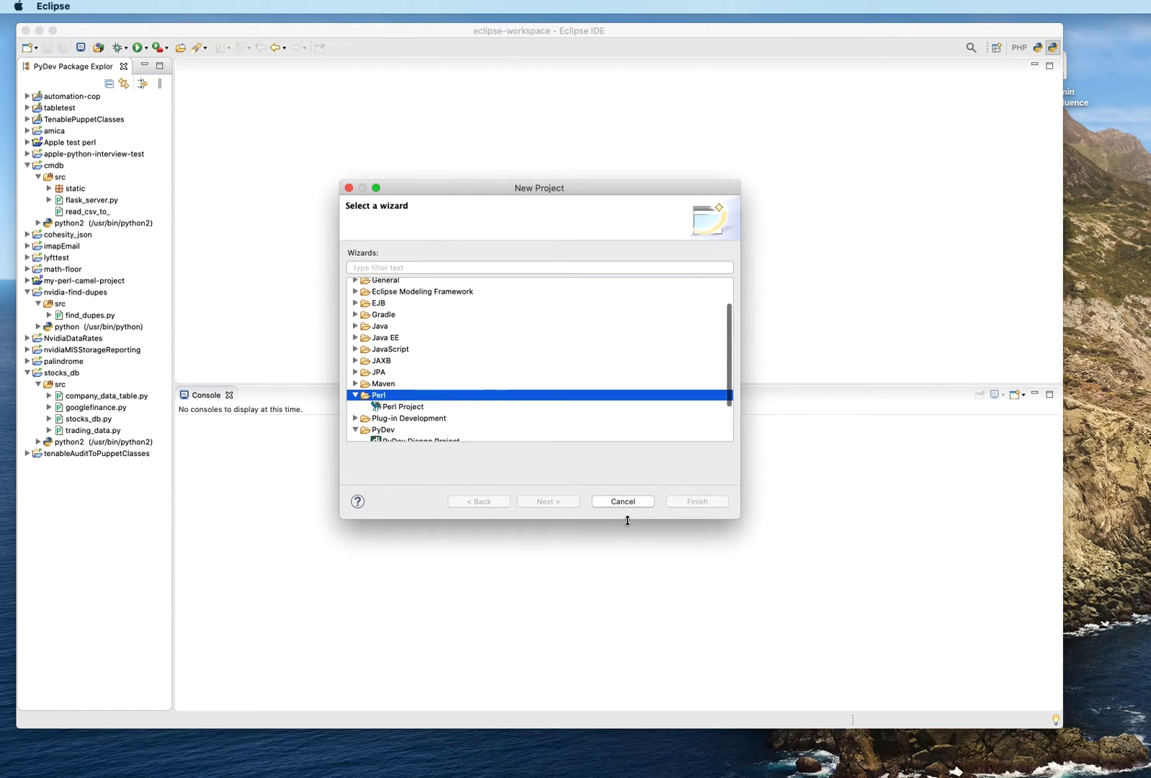
click(403, 408)
click(548, 502)
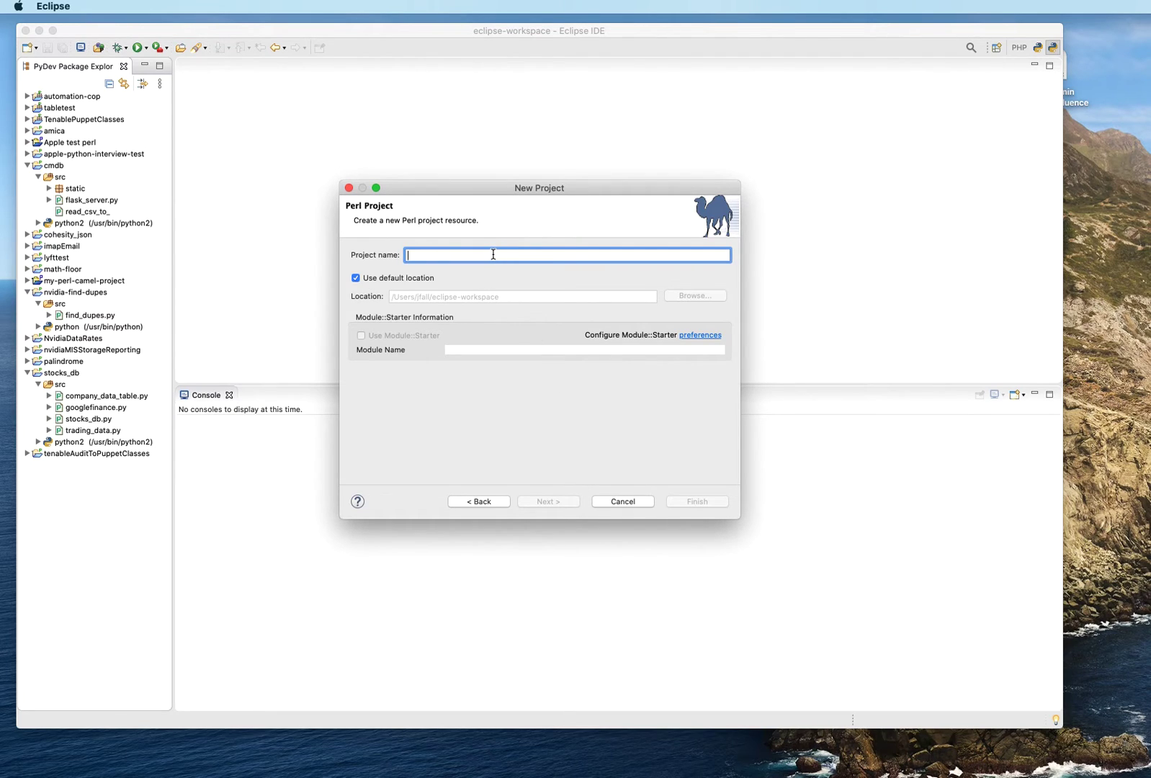
text(EPIC)
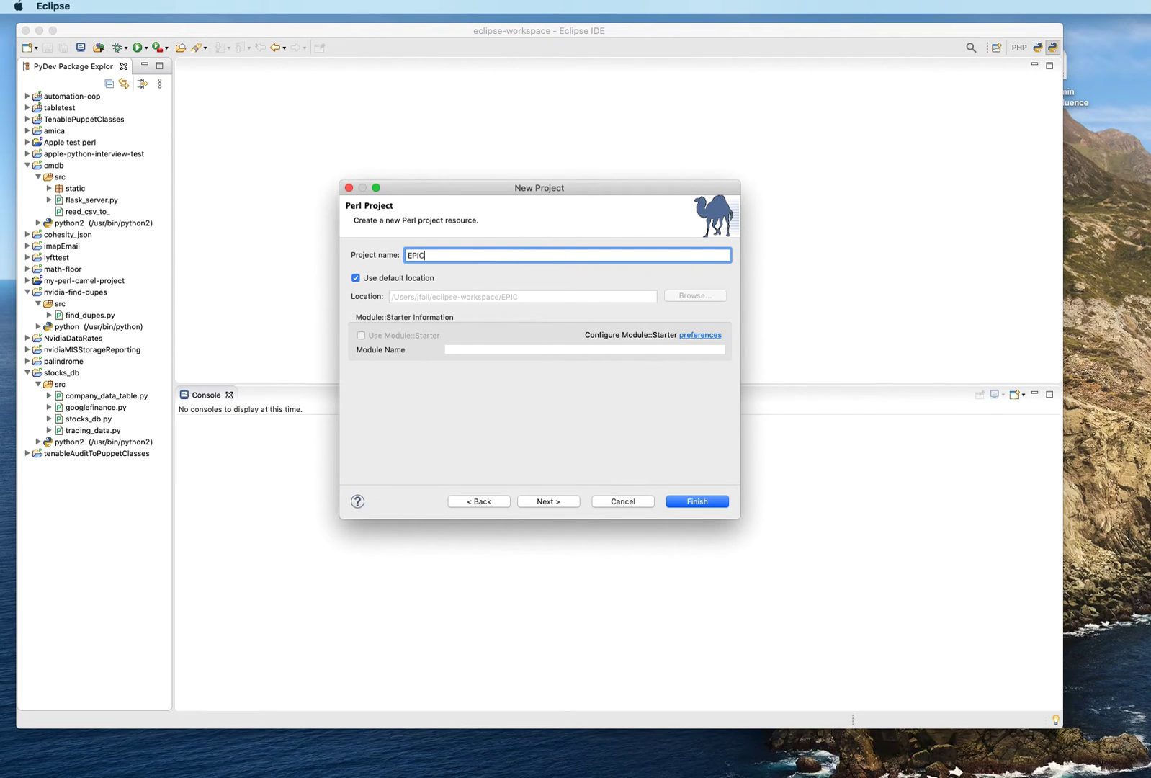
text(-perl-test)
click(694, 502)
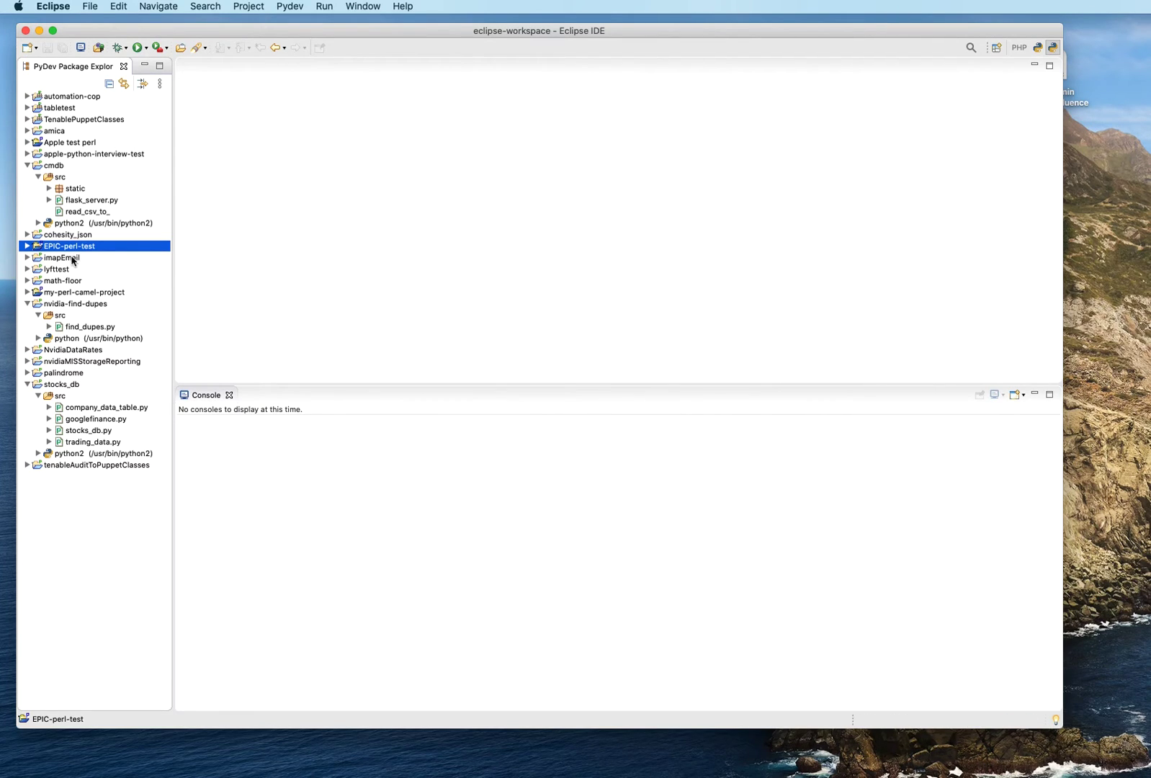
Create a new file named test.pl inside the EPIC-perl-test project.
click(28, 247)
click(91, 7)
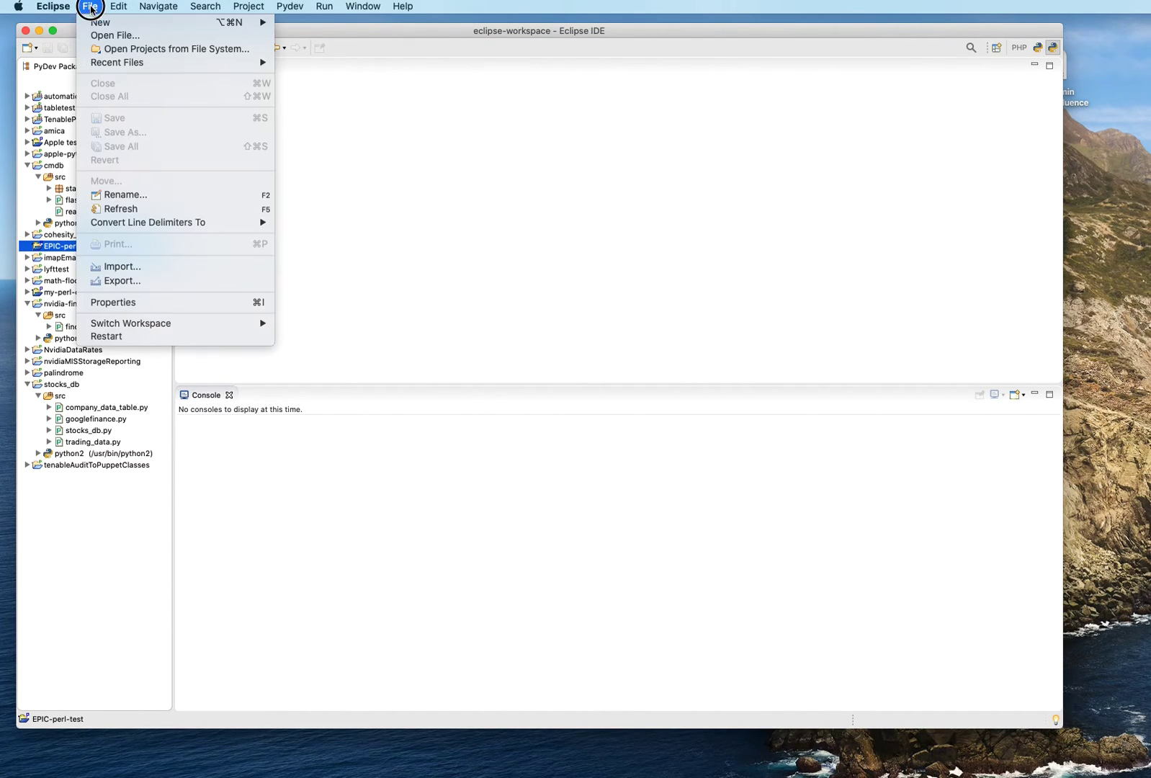
mouse_move(104, 27)
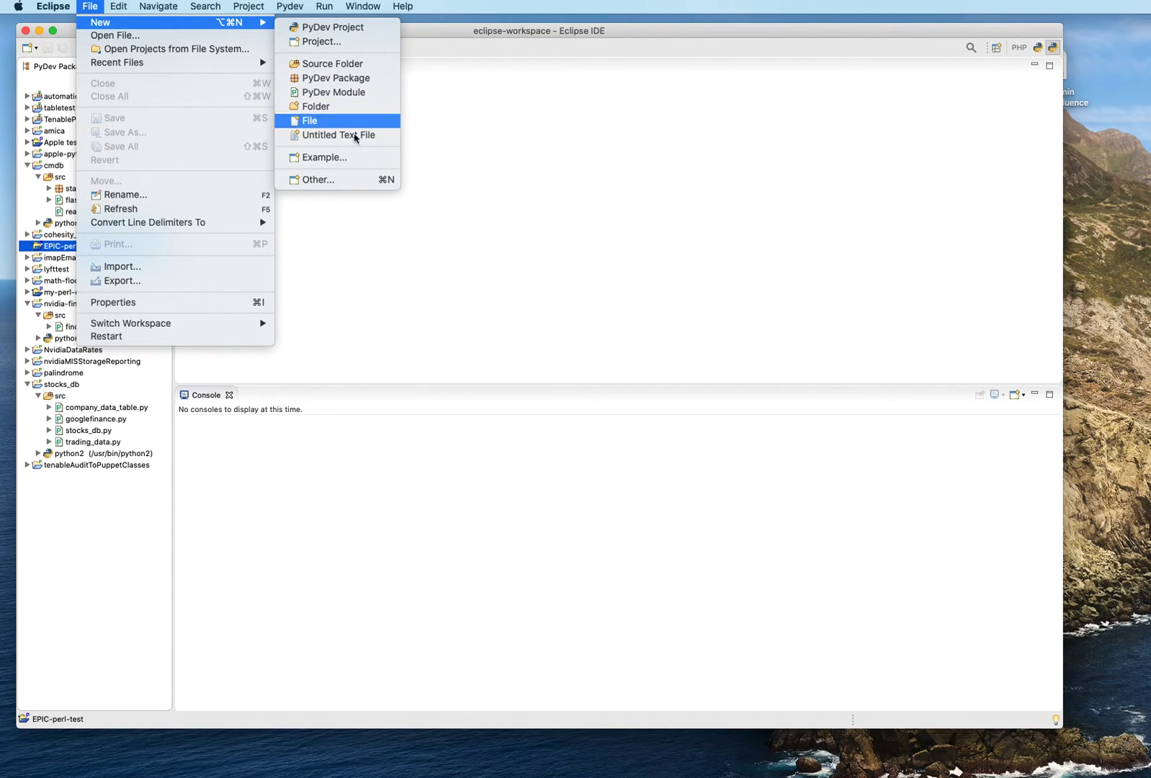
click(317, 121)
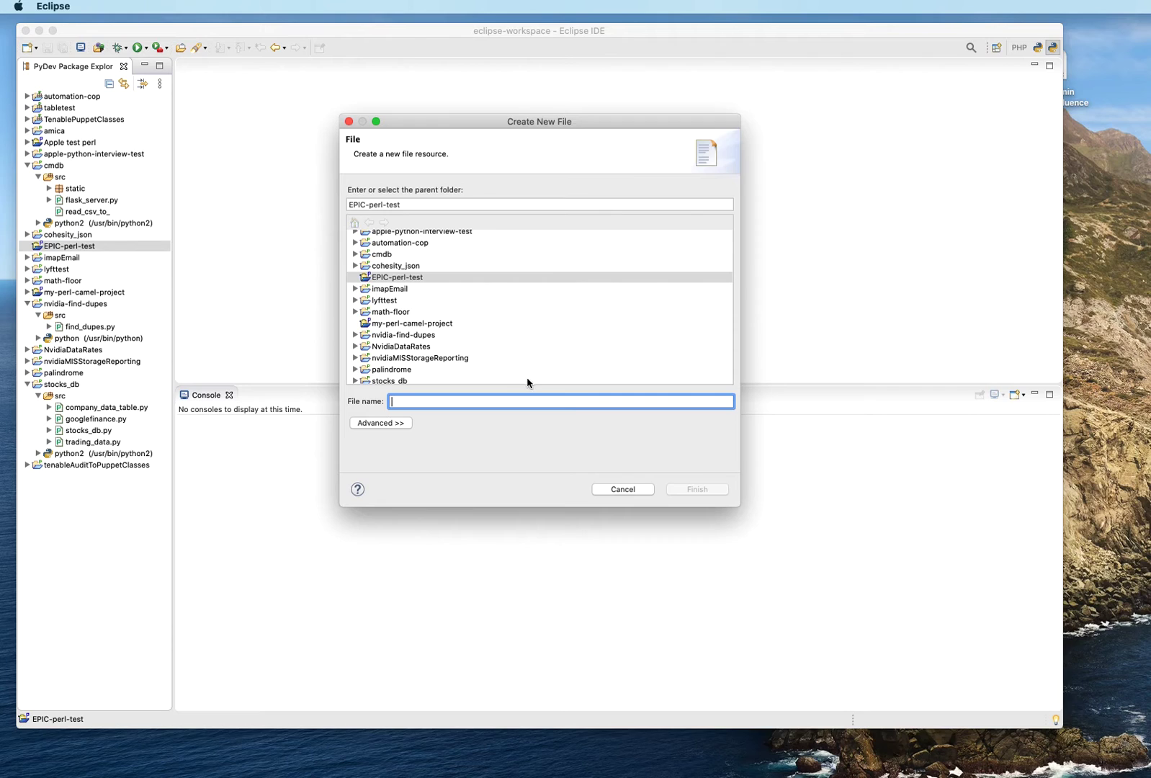
text(test.pl)
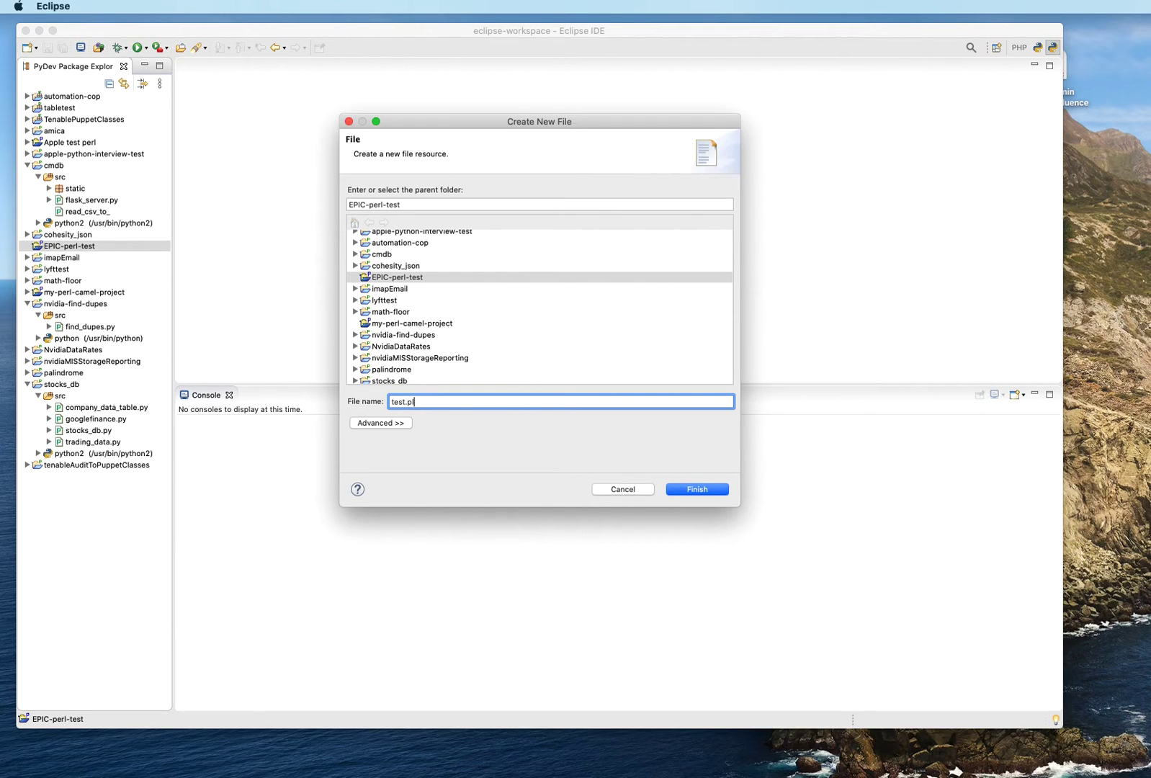
click(693, 489)
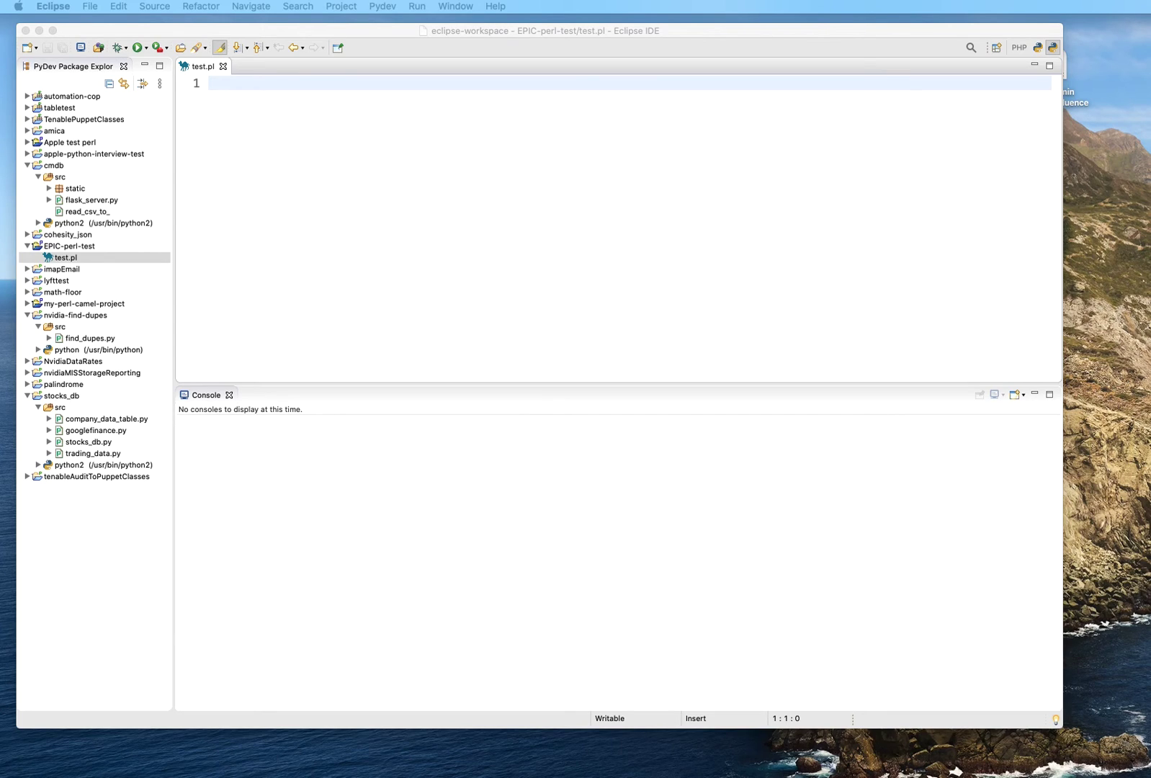
Fill test.pl with a commented Perl script that uses strict and warnings and prints "Hello, World!\n", and run it.
click(229, 134)
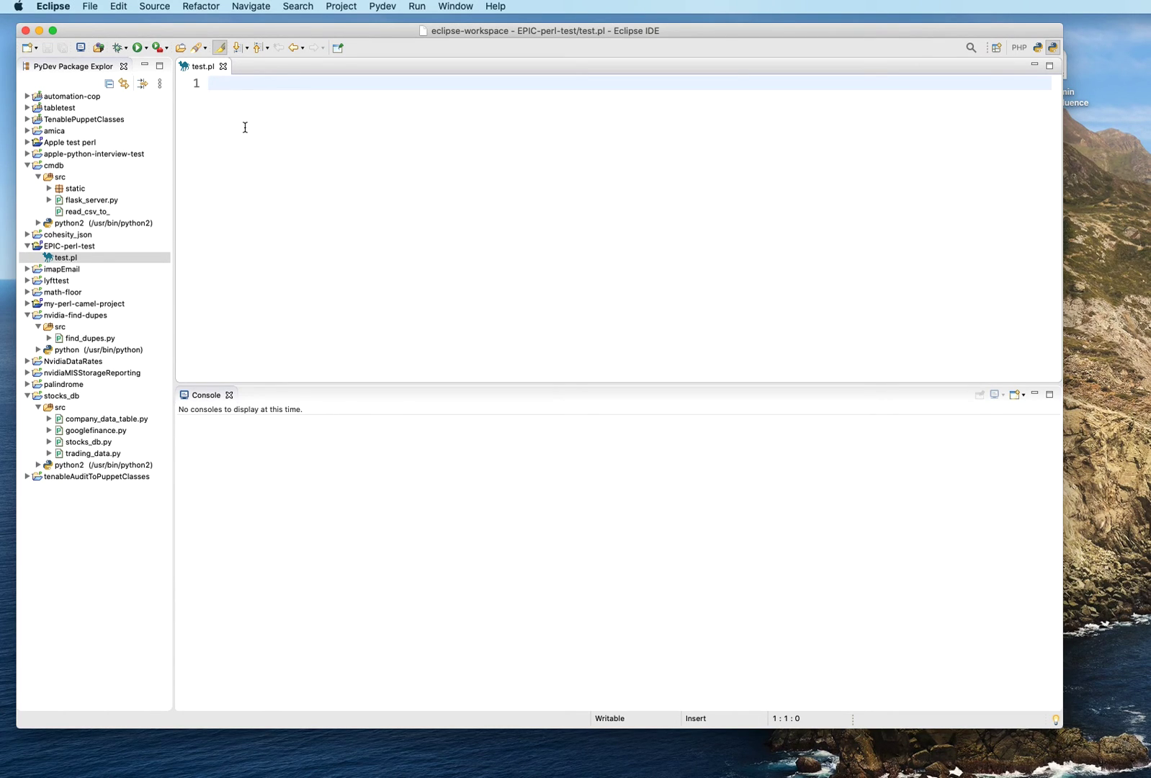
text(#!/usr/bin/perl # # The traditional first program.  # Strict and warnings are recommended. use strict; use warnings;  # Print a message. print "Hello, World!\n";)
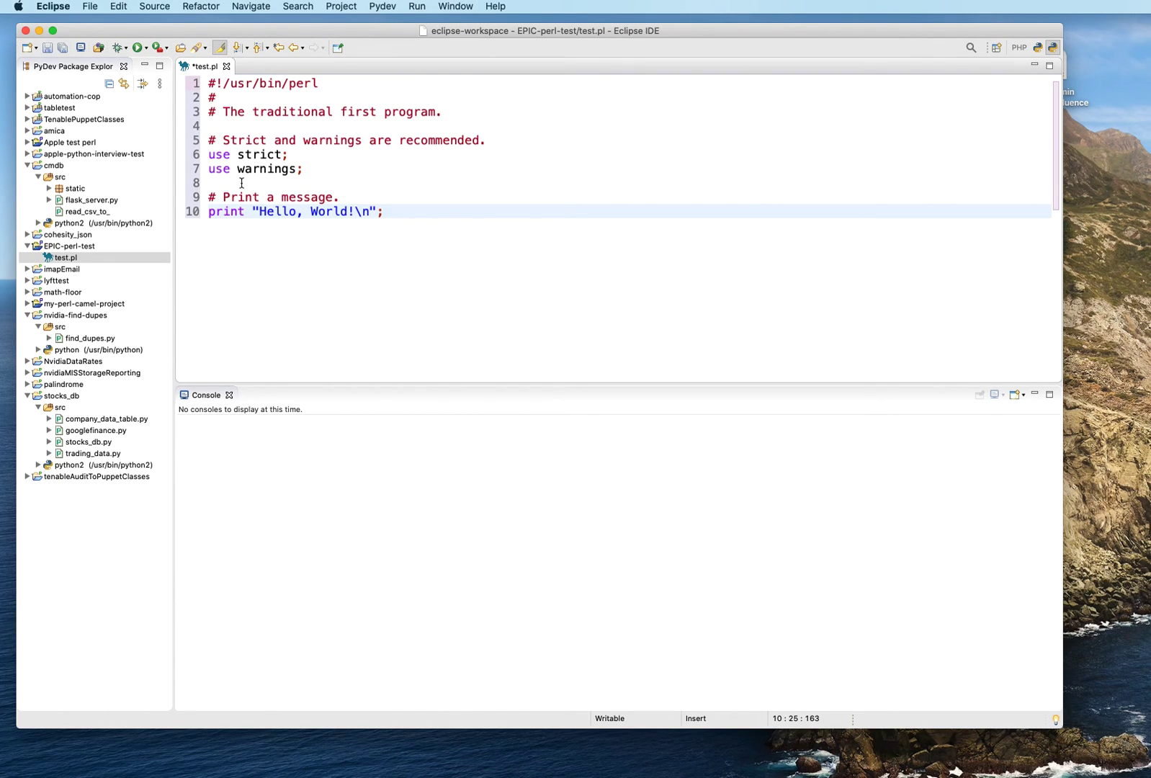
click(139, 47)
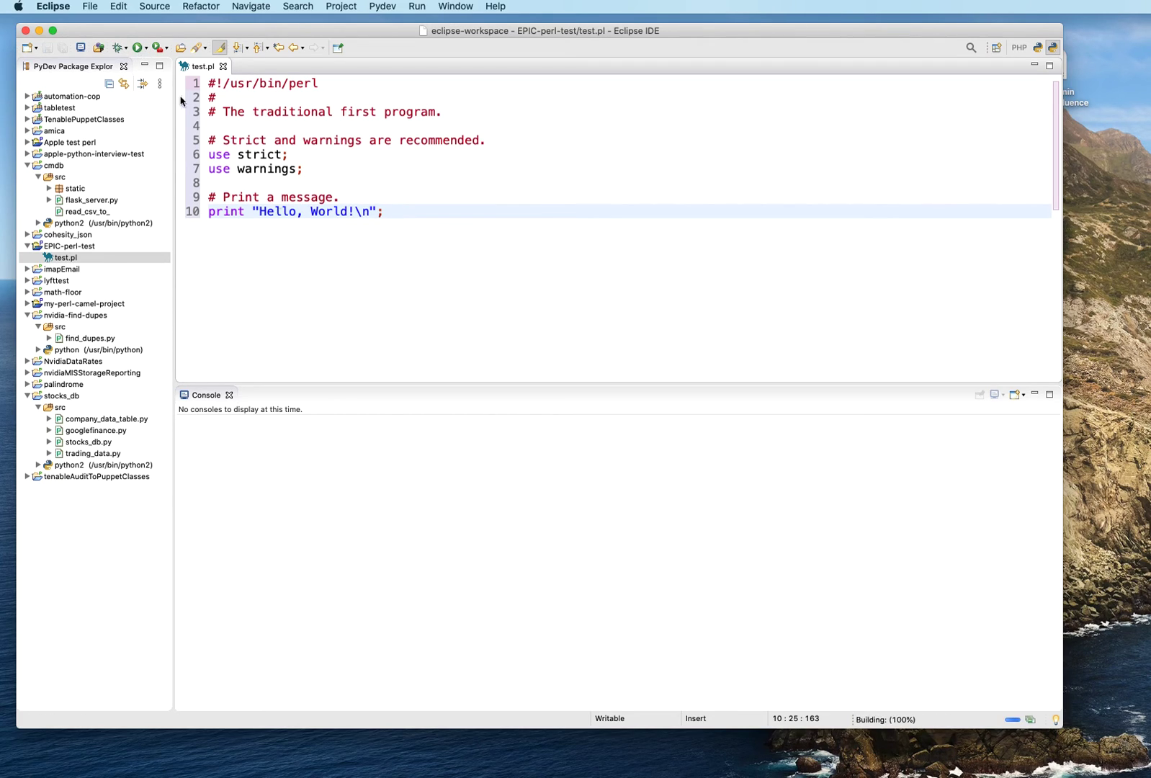